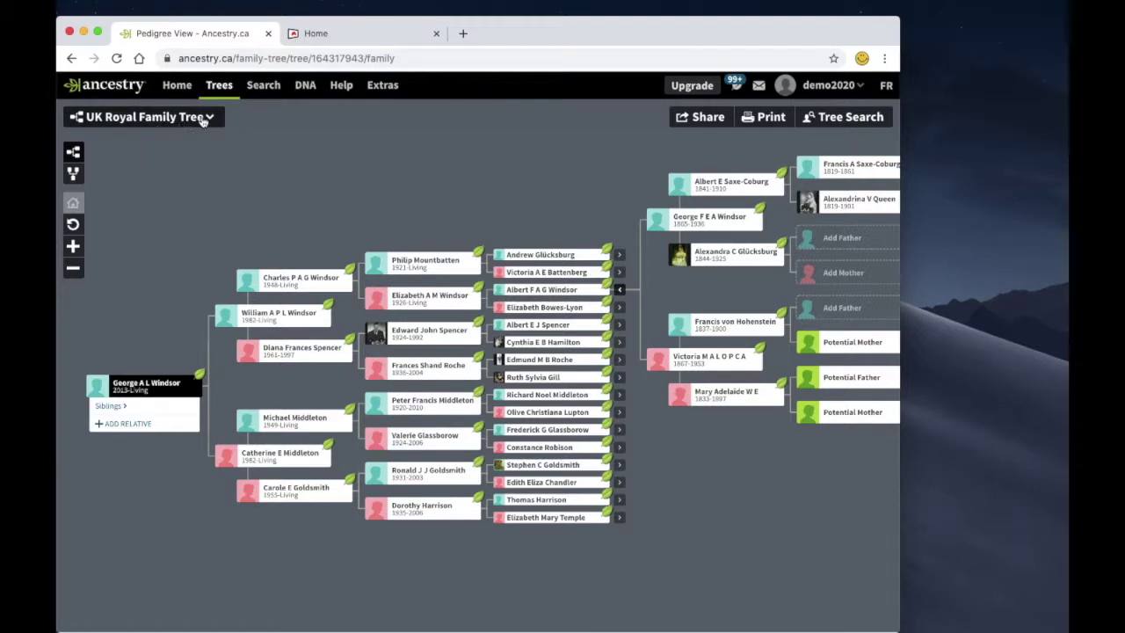
# - Go to Tree Settings for the UK Royal Family Tree using its dropdown
pyautogui.click(211, 117)
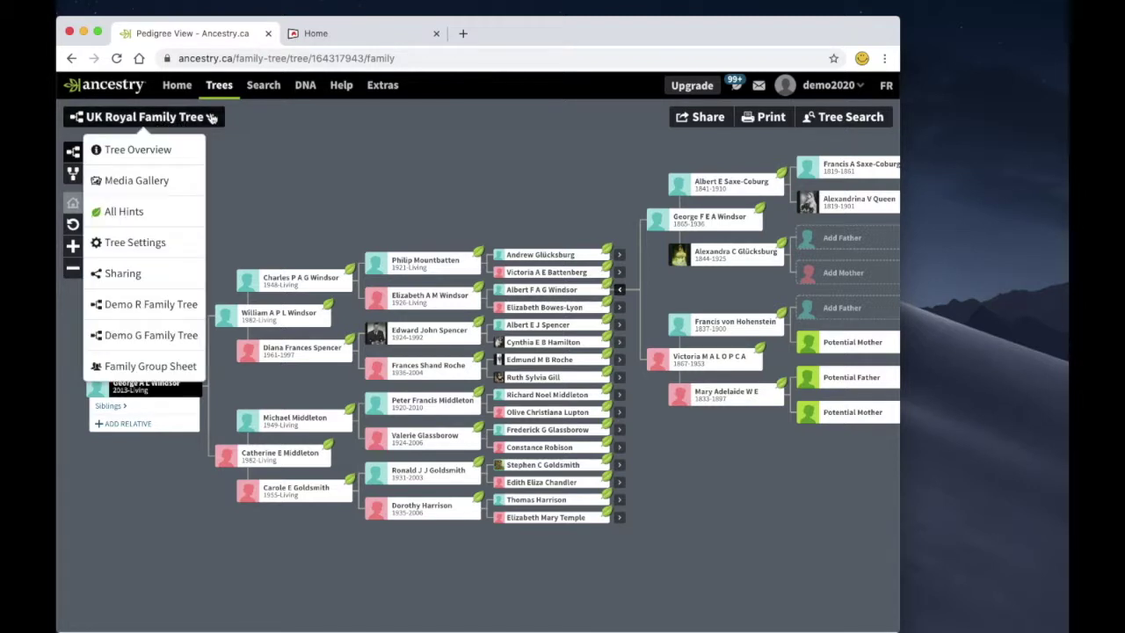
pyautogui.click(185, 250)
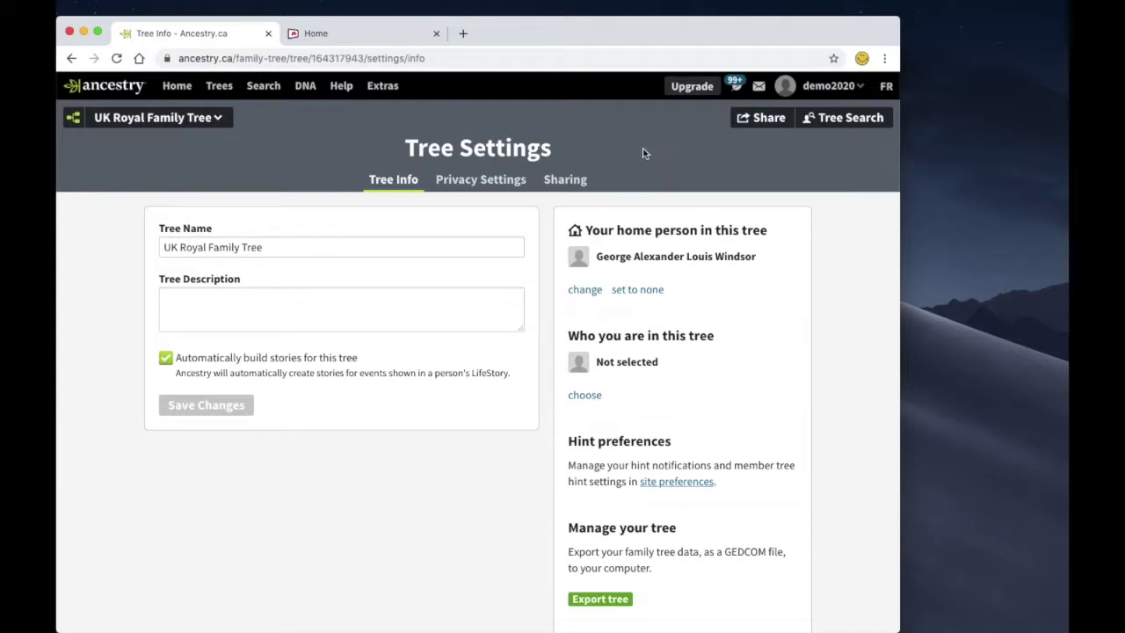
# - Export the UK Royal Family Tree under Manage your tree and wait for the GEDCOM file
pyautogui.scroll(-4, 818, 383)
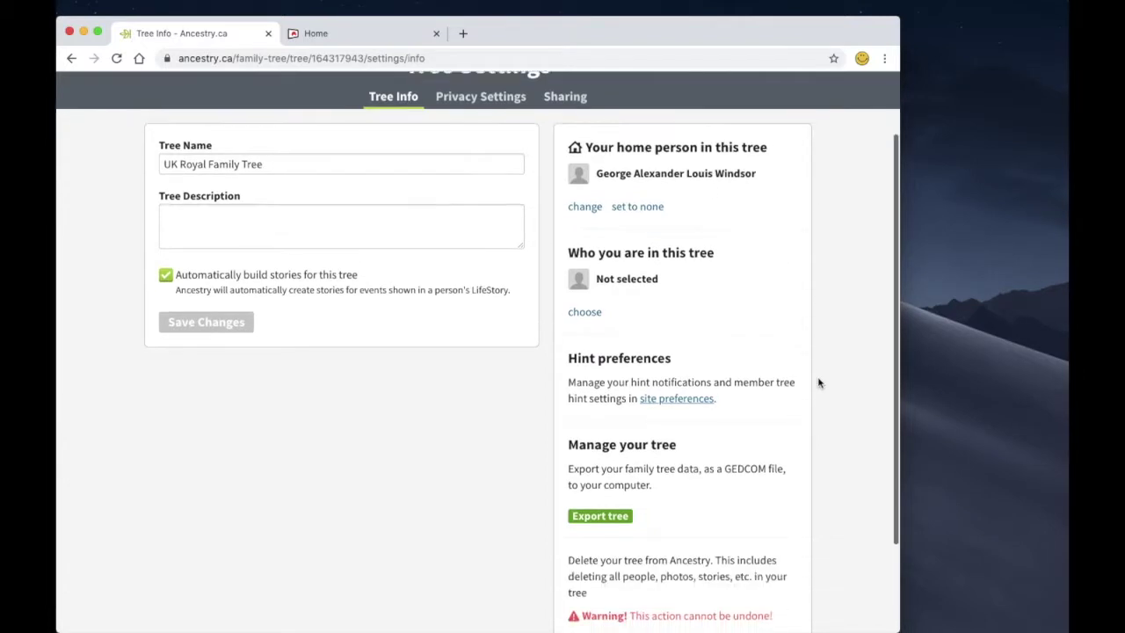
pyautogui.scroll(-1, 818, 383)
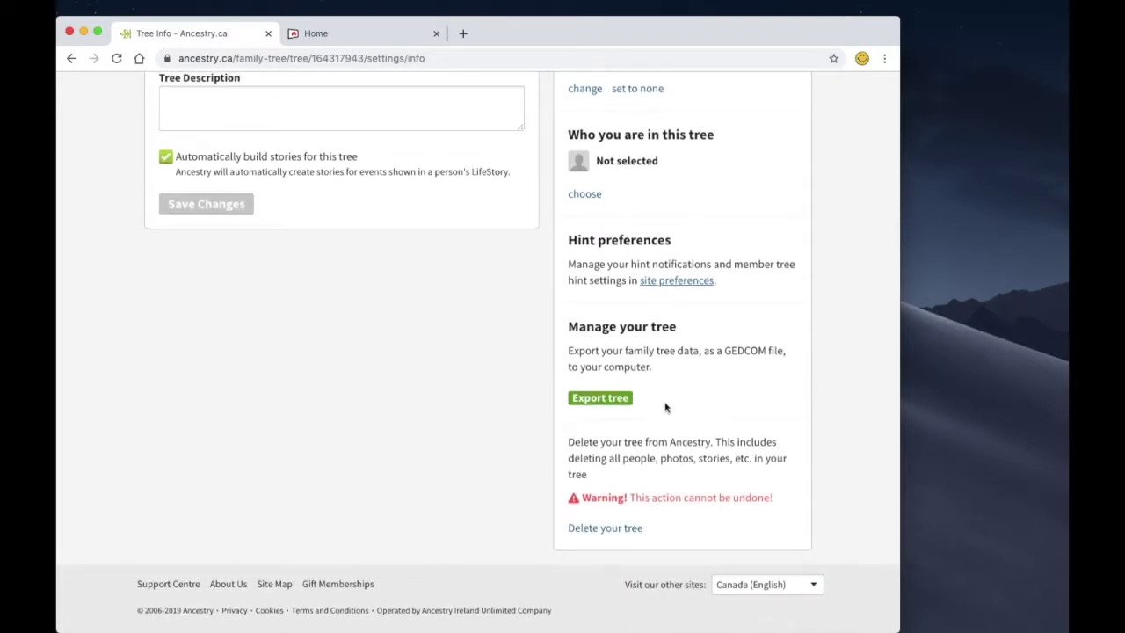
pyautogui.click(600, 398)
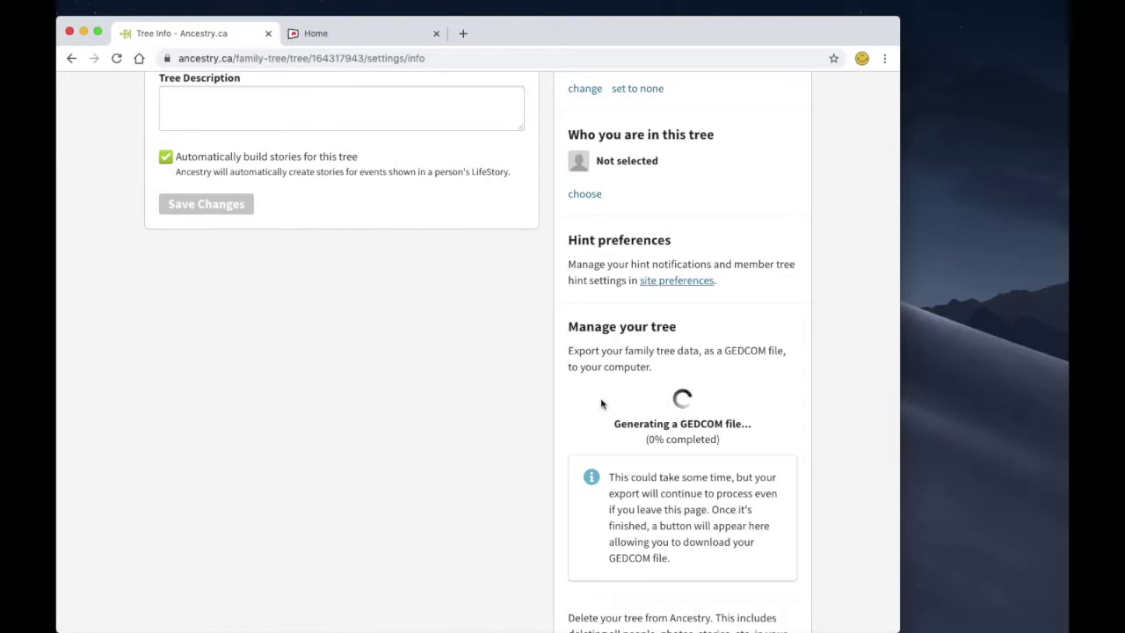
pyautogui.scroll(-3, 516, 461)
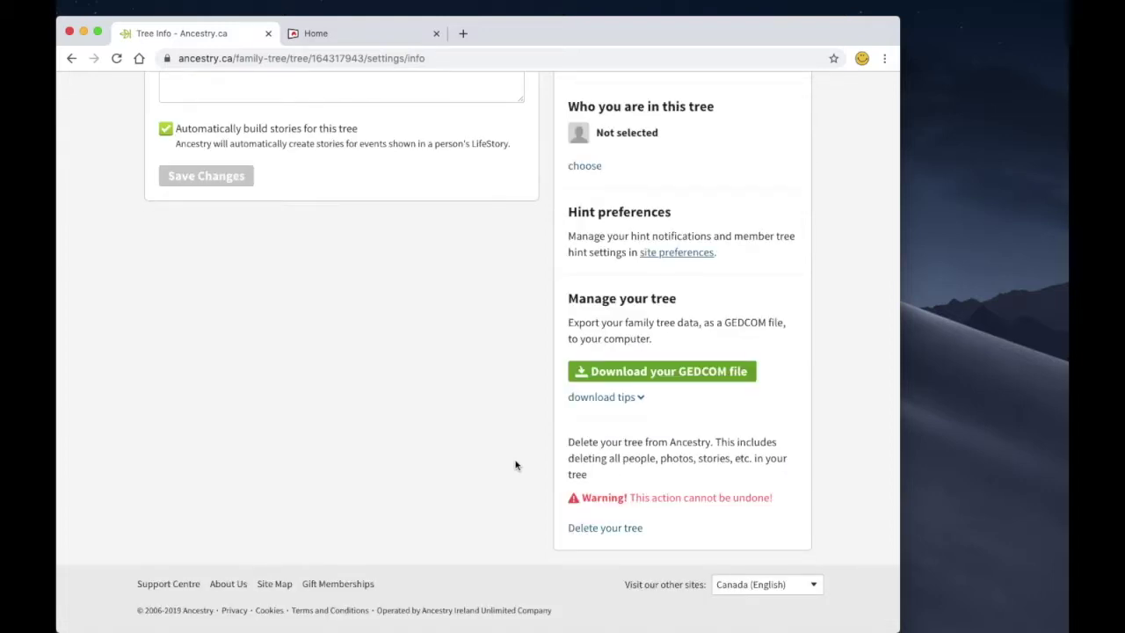
# - Download UK Royal Family Tree.ged and show it in Finder's Demo folder
pyautogui.click(678, 376)
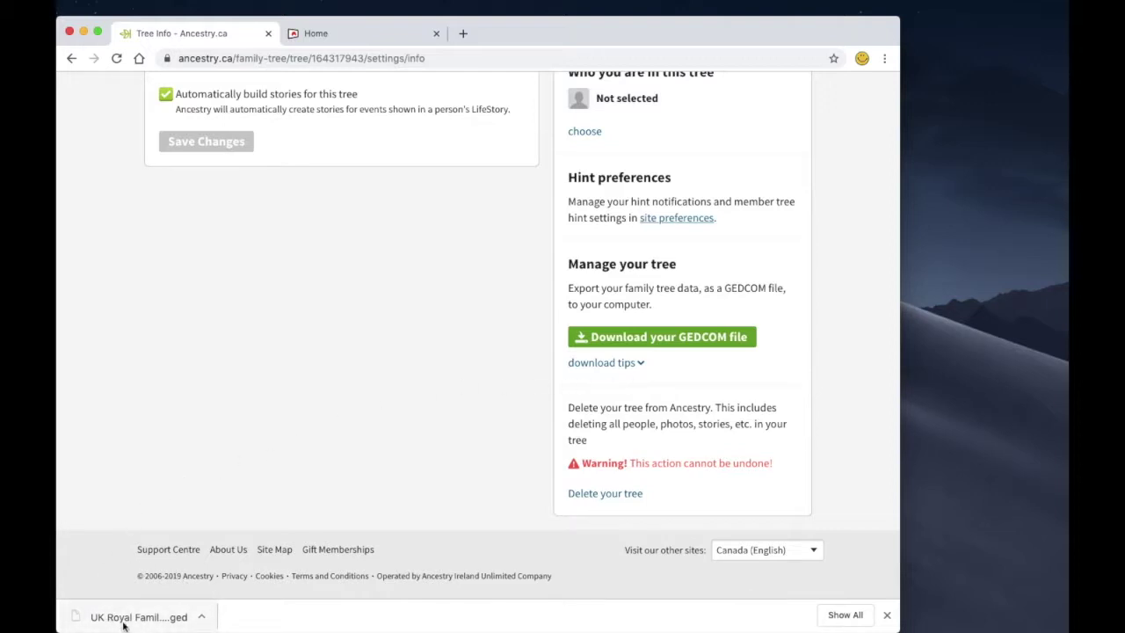
pyautogui.click(202, 618)
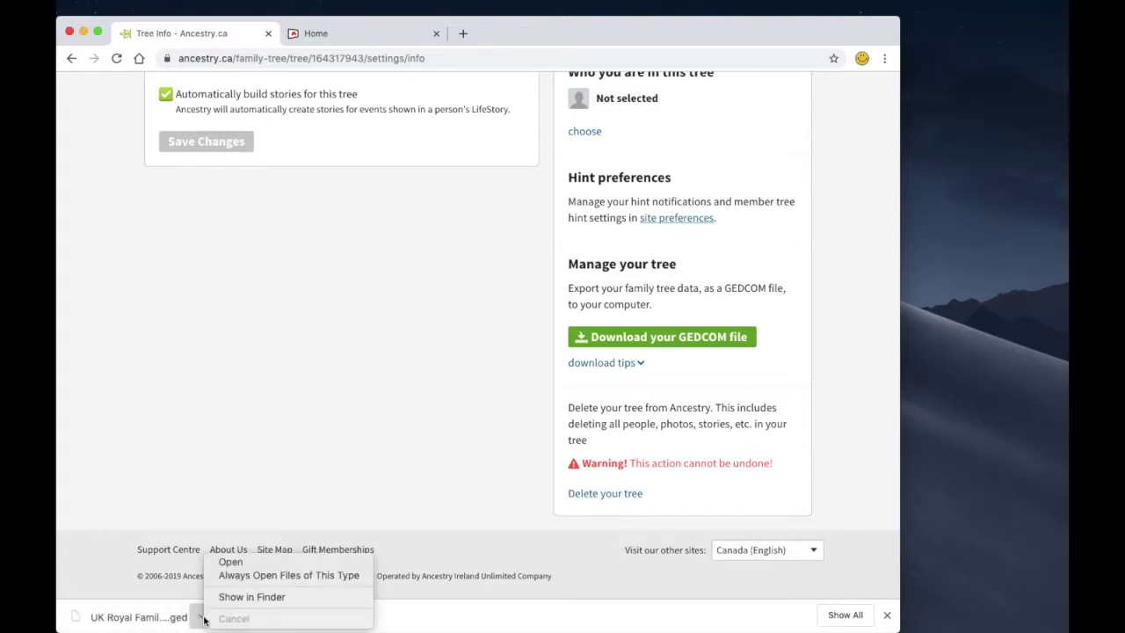
pyautogui.click(296, 597)
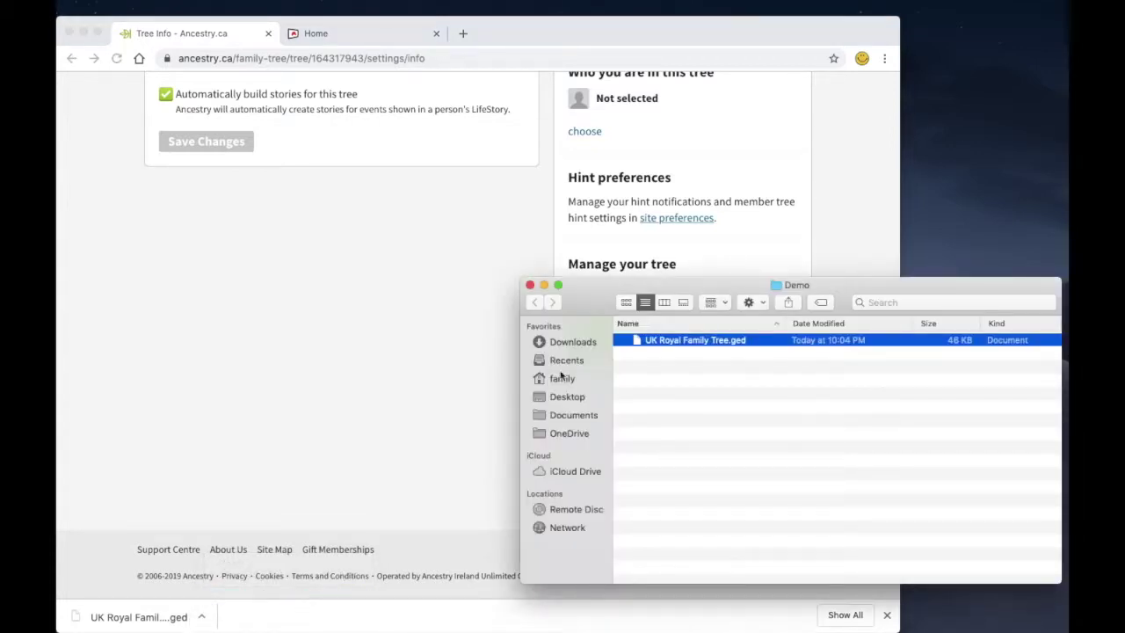
pyautogui.moveTo(593, 299); pyautogui.dragTo(377, 218)
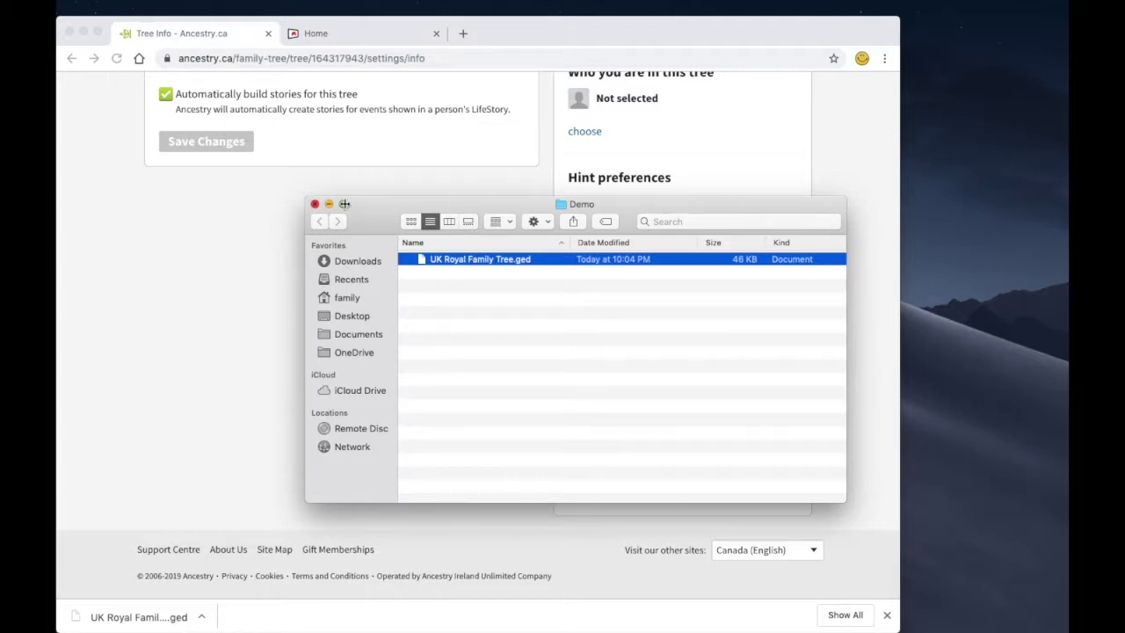
pyautogui.click(316, 206)
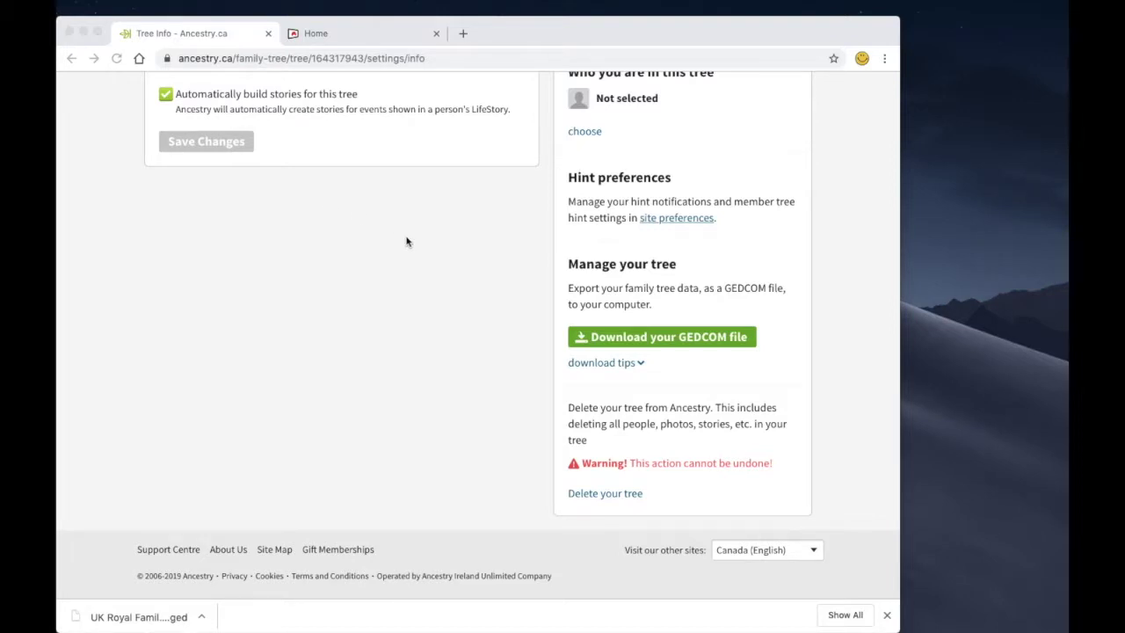
# - Create the FamilyPDF project 'My Project - 2019-11-10' and begin Import from GEDCOM File
pyautogui.click(366, 35)
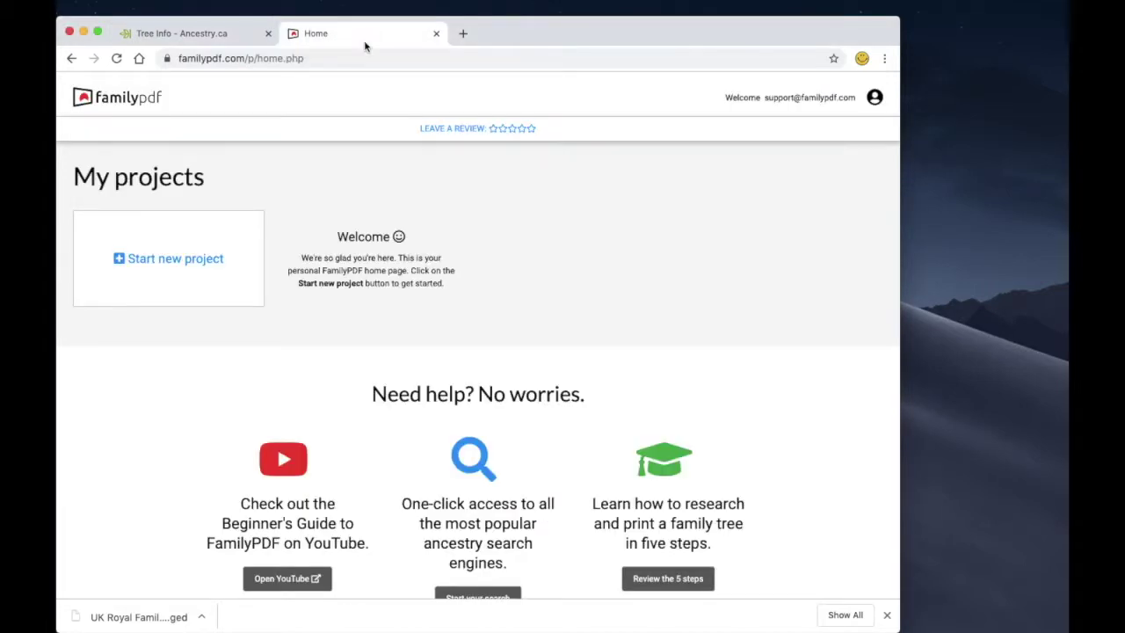
pyautogui.click(176, 264)
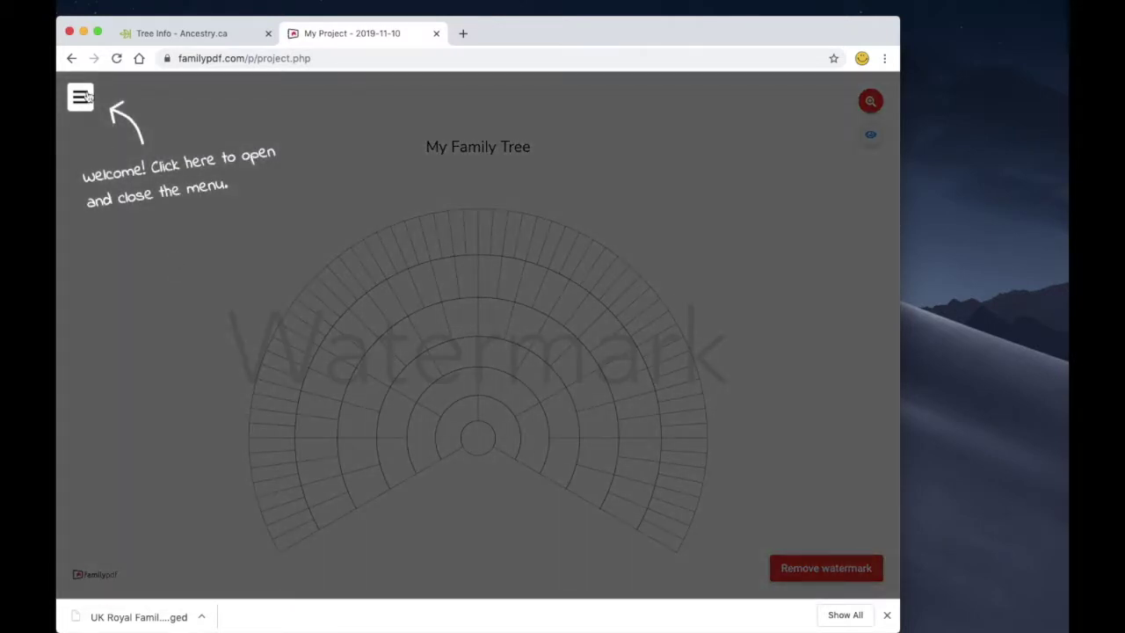
pyautogui.click(82, 98)
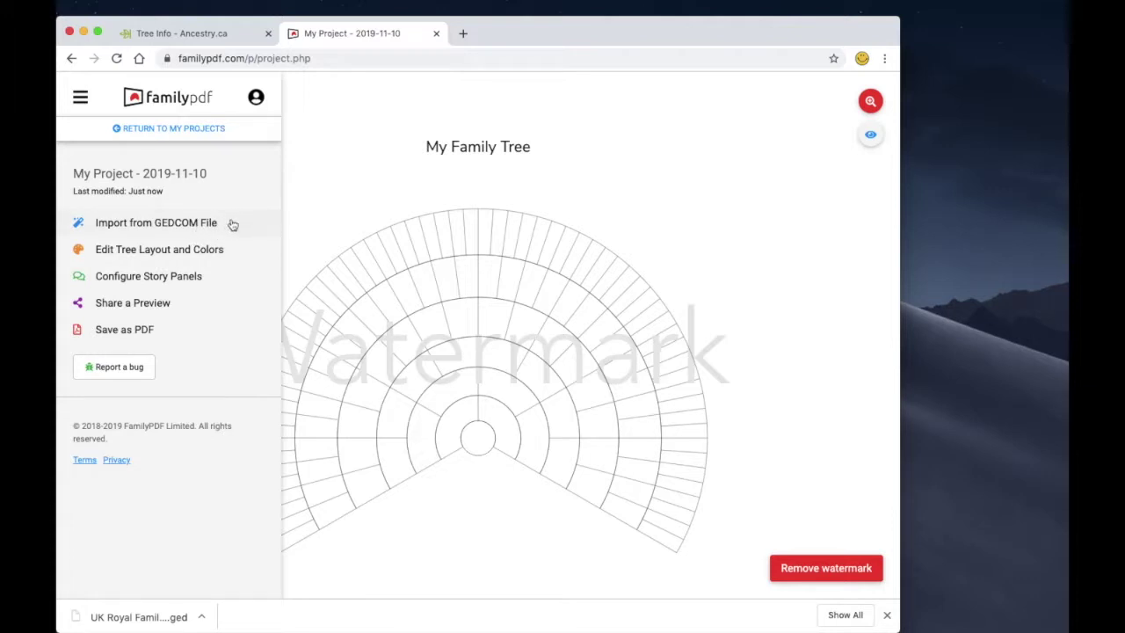
pyautogui.click(233, 225)
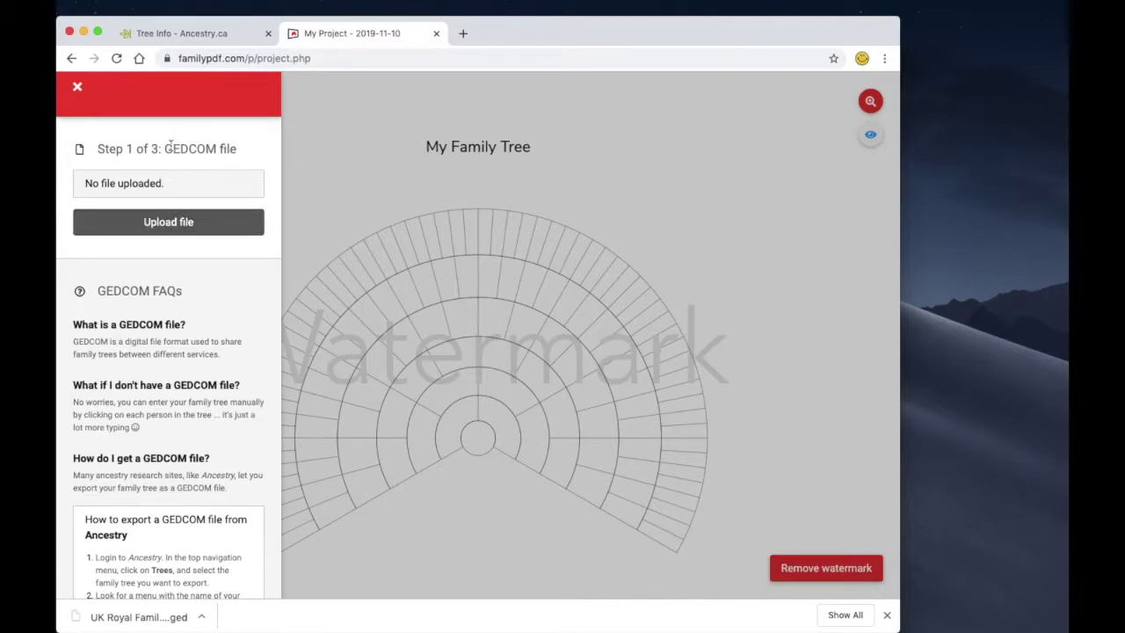
# - Upload UK Royal Family Tree.ged from the Demo folder as the project's GEDCOM file
pyautogui.click(221, 229)
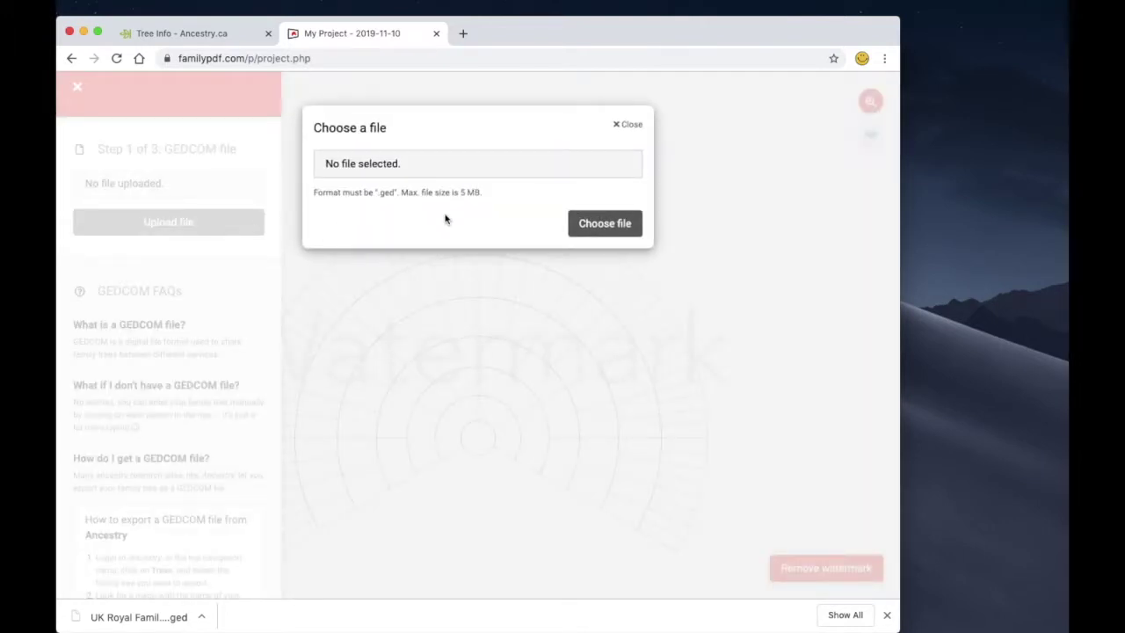
pyautogui.click(619, 227)
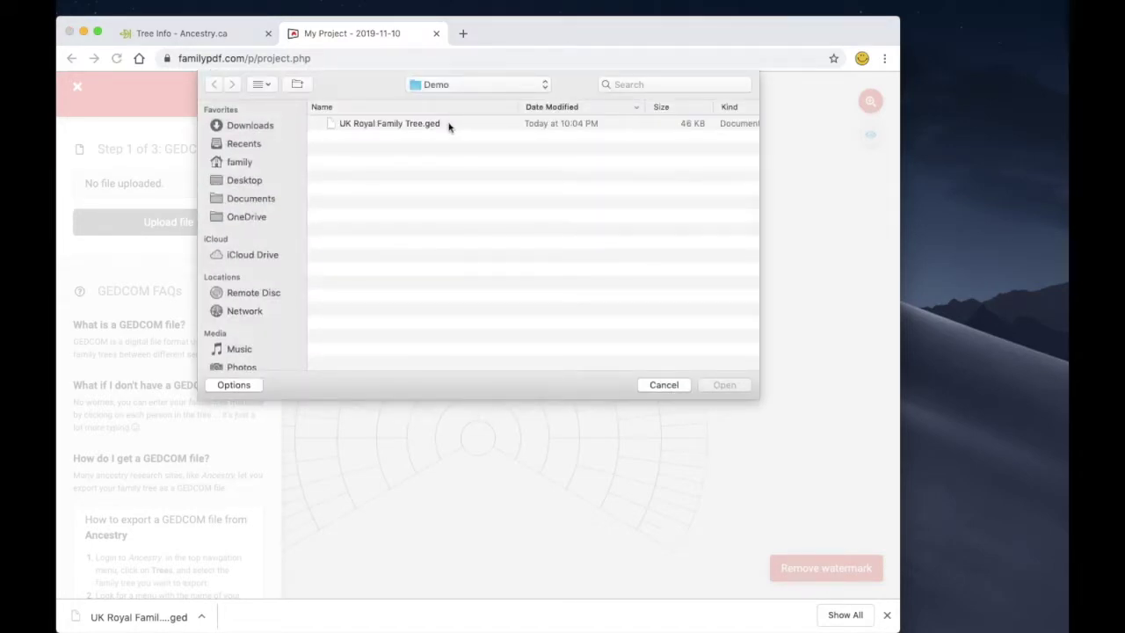
pyautogui.click(448, 126)
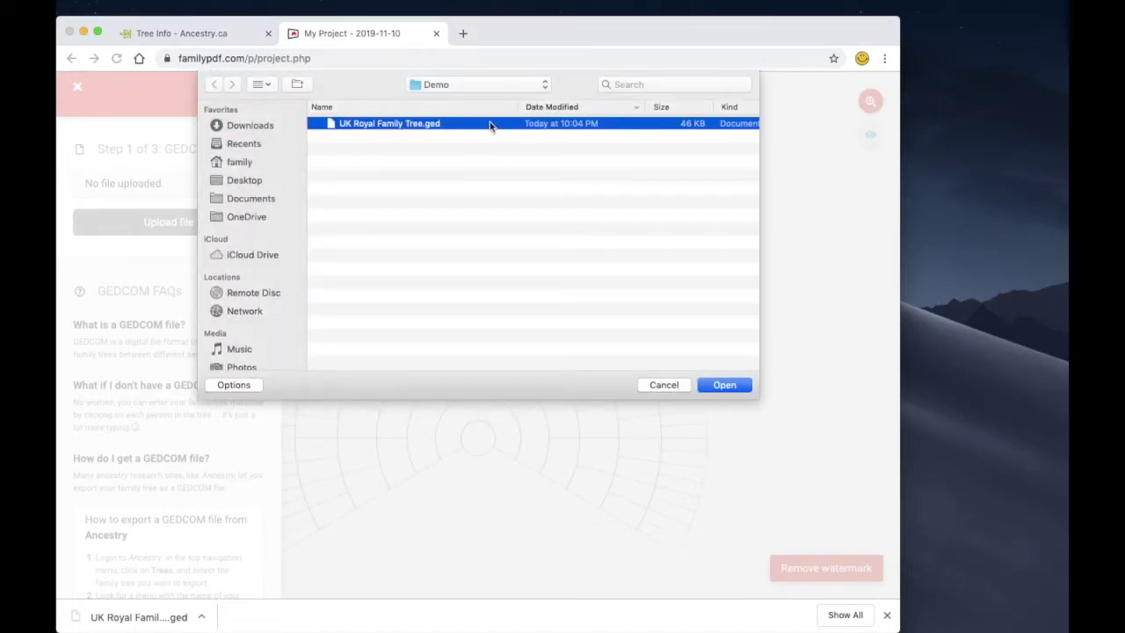
pyautogui.click(724, 386)
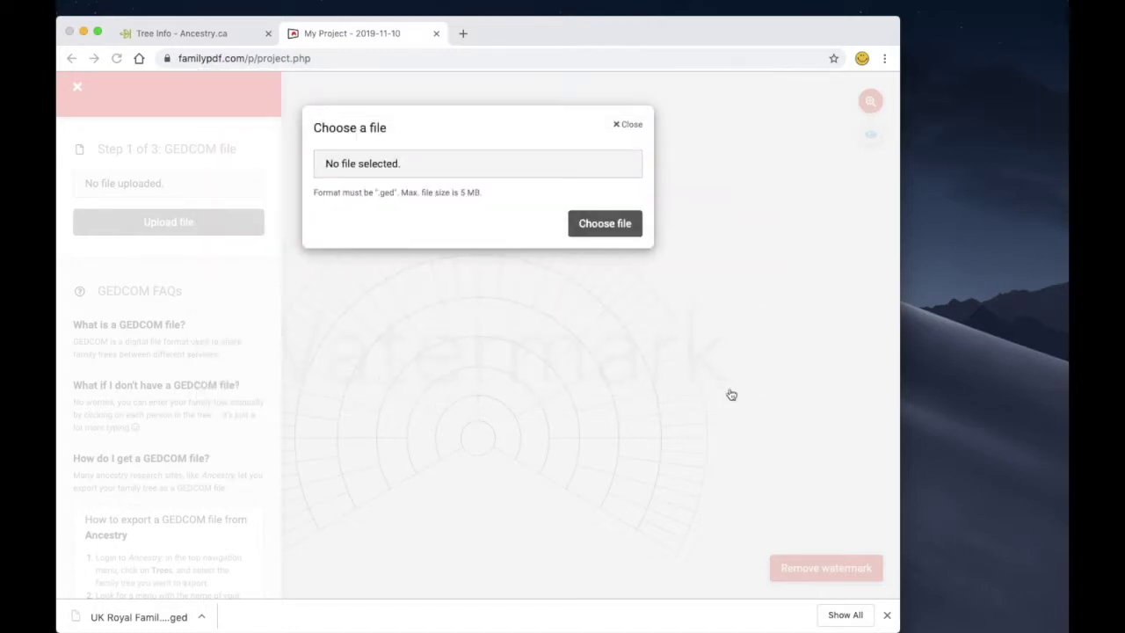
pyautogui.click(630, 125)
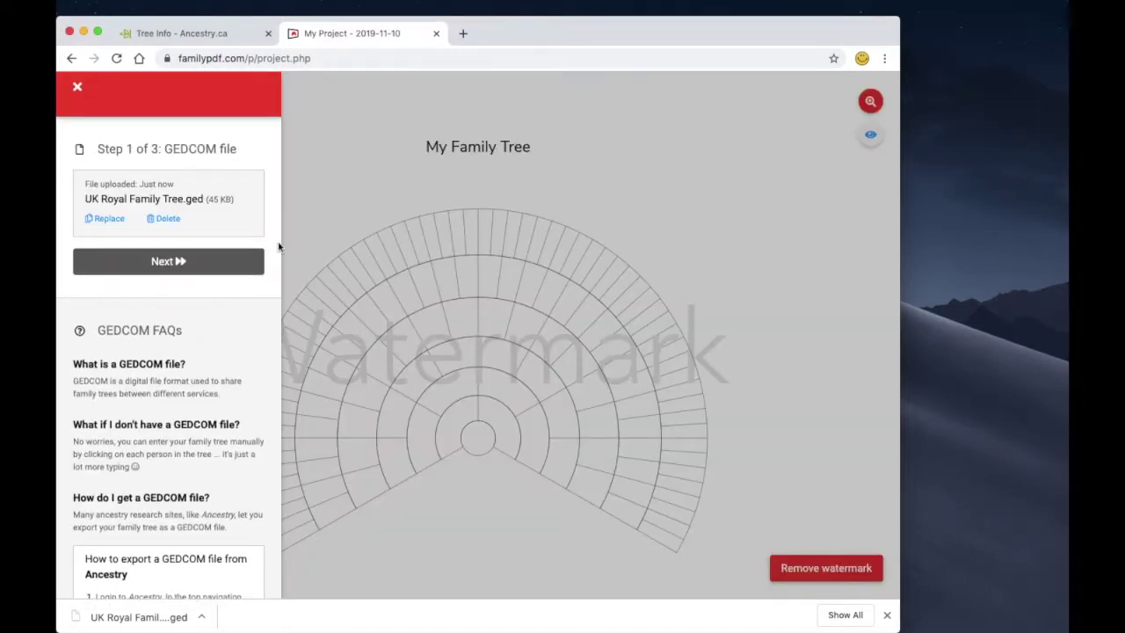
# - Keep Import into both sides of tree and go through Steps 2 and 3 to Import
pyautogui.click(210, 268)
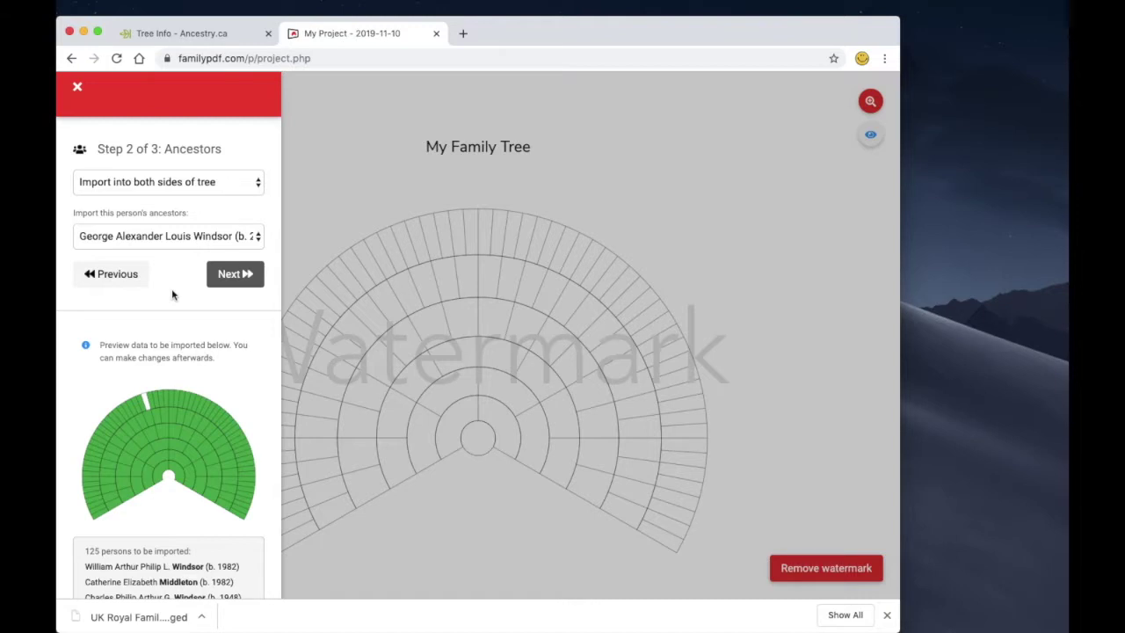
pyautogui.click(233, 274)
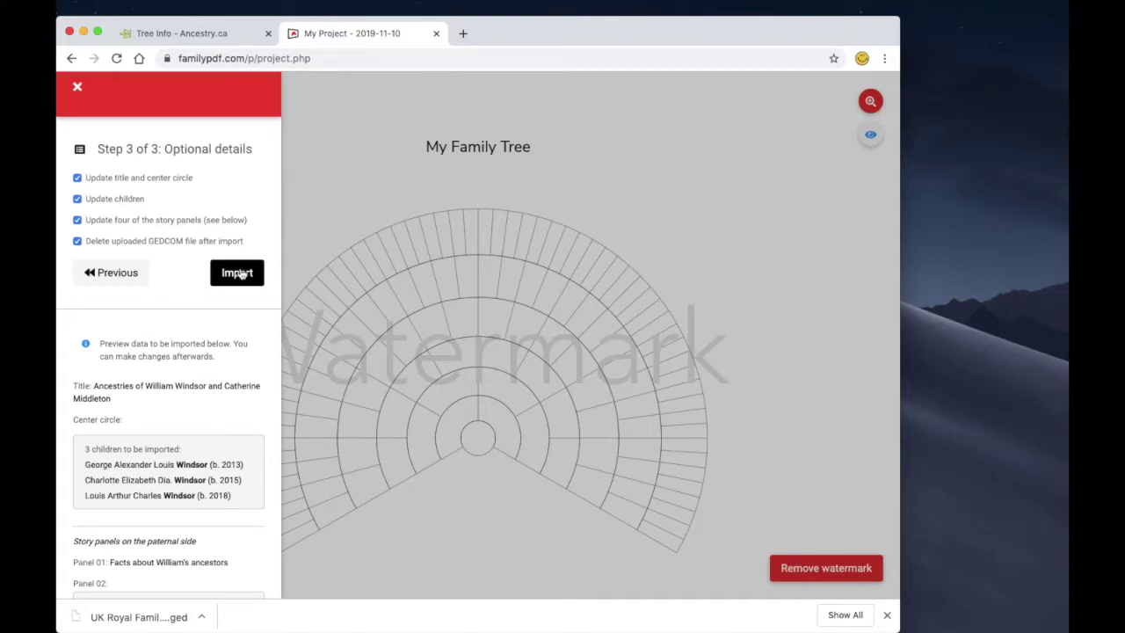
pyautogui.click(237, 273)
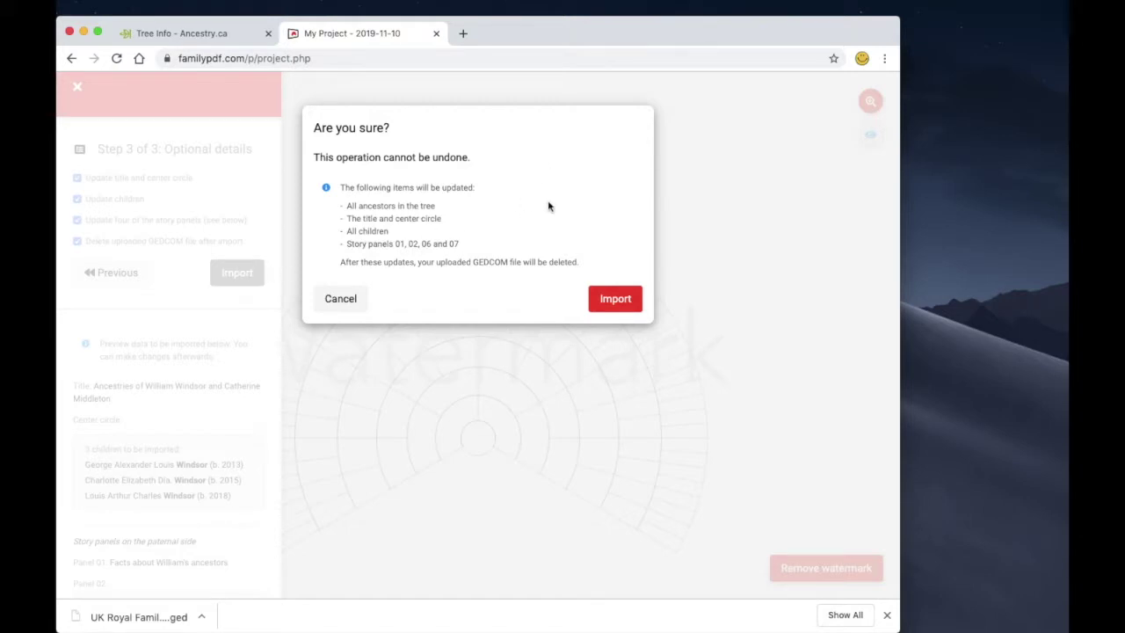
# - Confirm the irreversible import and close the side menu to widen the fan chart
pyautogui.click(615, 299)
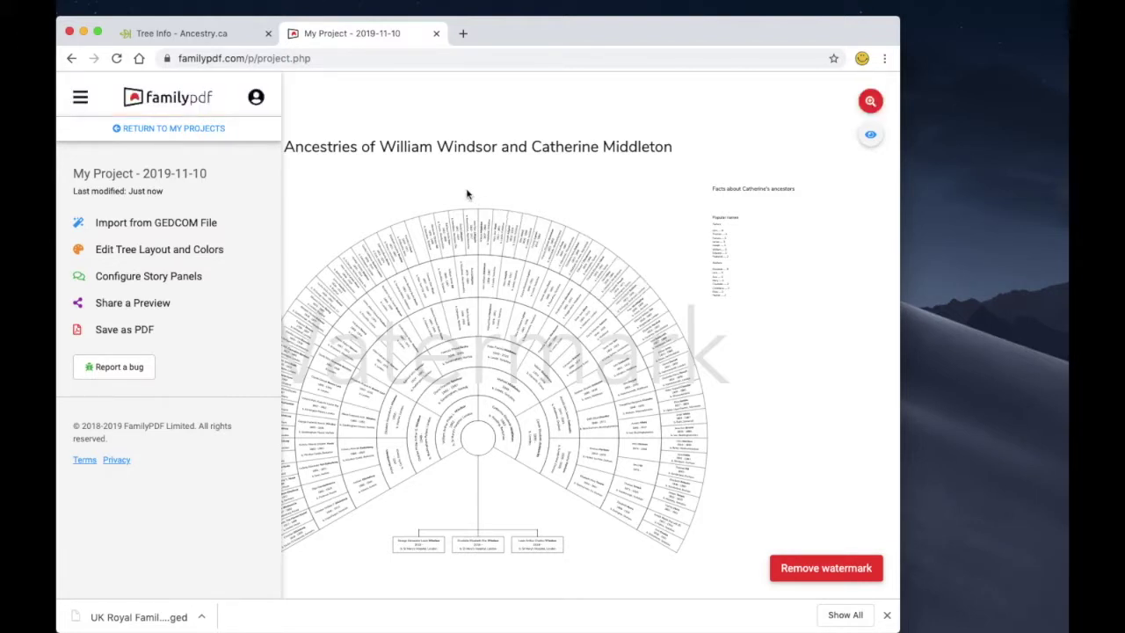
pyautogui.click(80, 97)
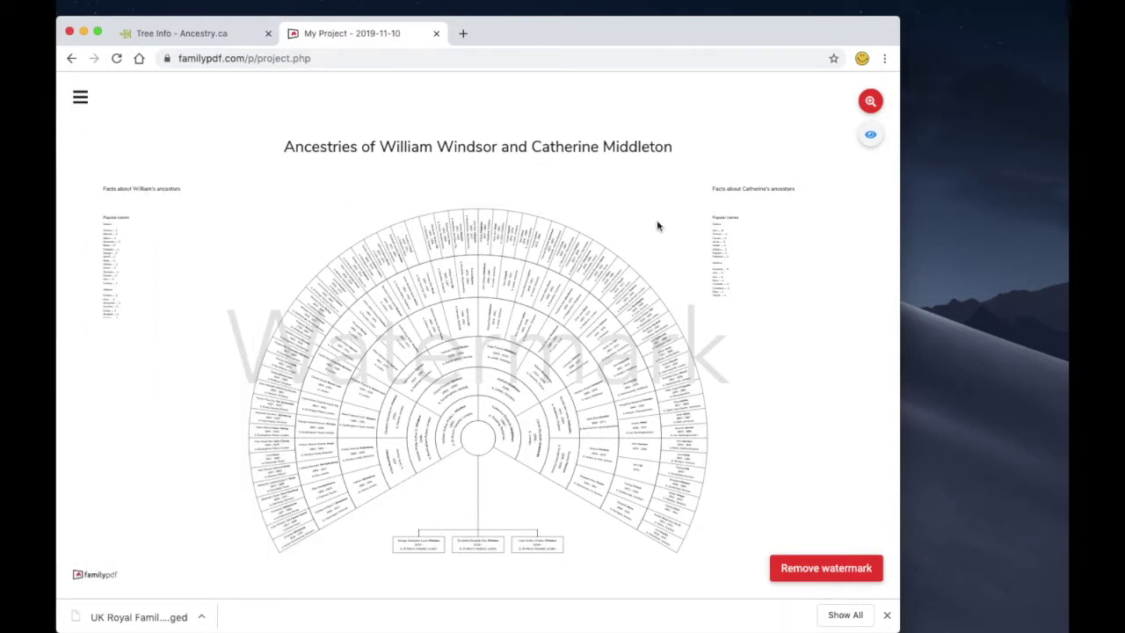
pyautogui.scroll(-2, 656, 225)
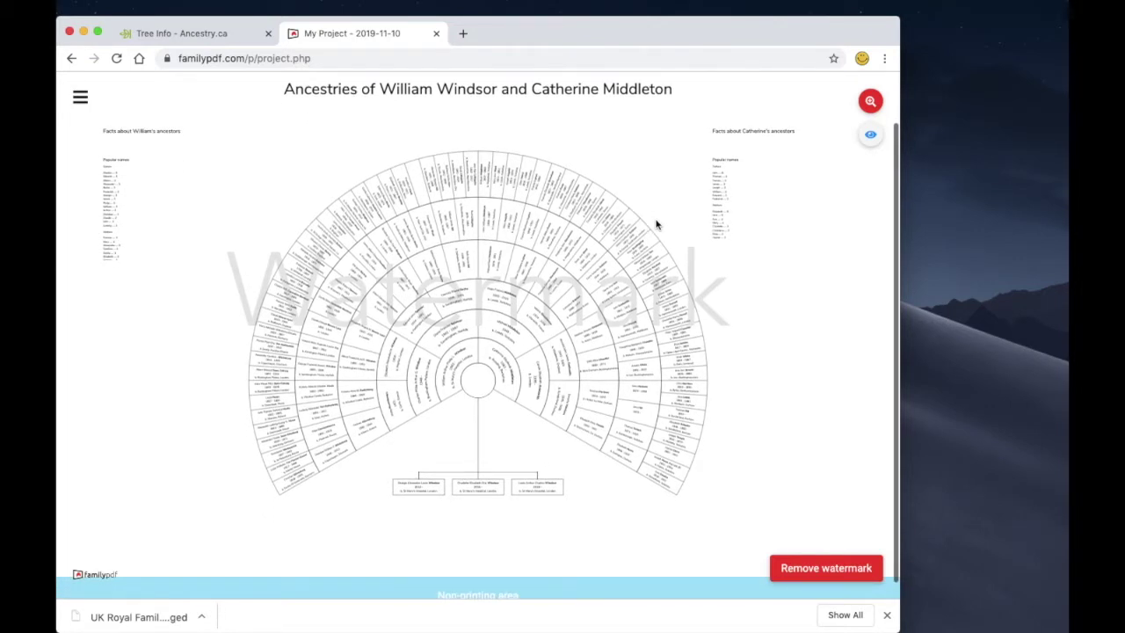
pyautogui.scroll(2, 656, 225)
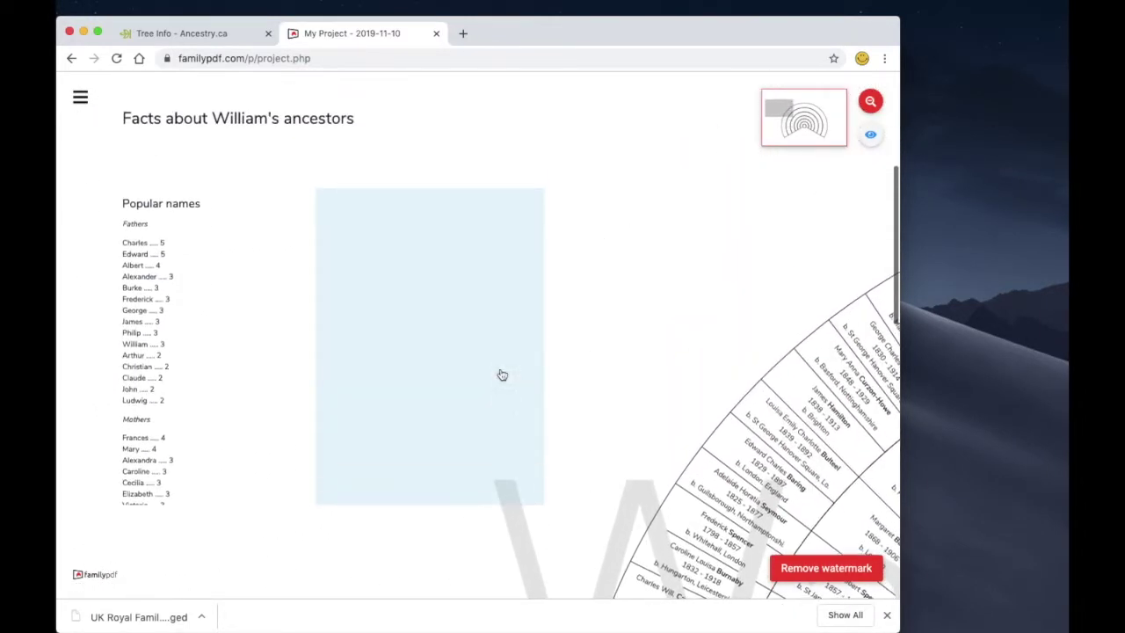
pyautogui.hscroll(2, 460, 369)
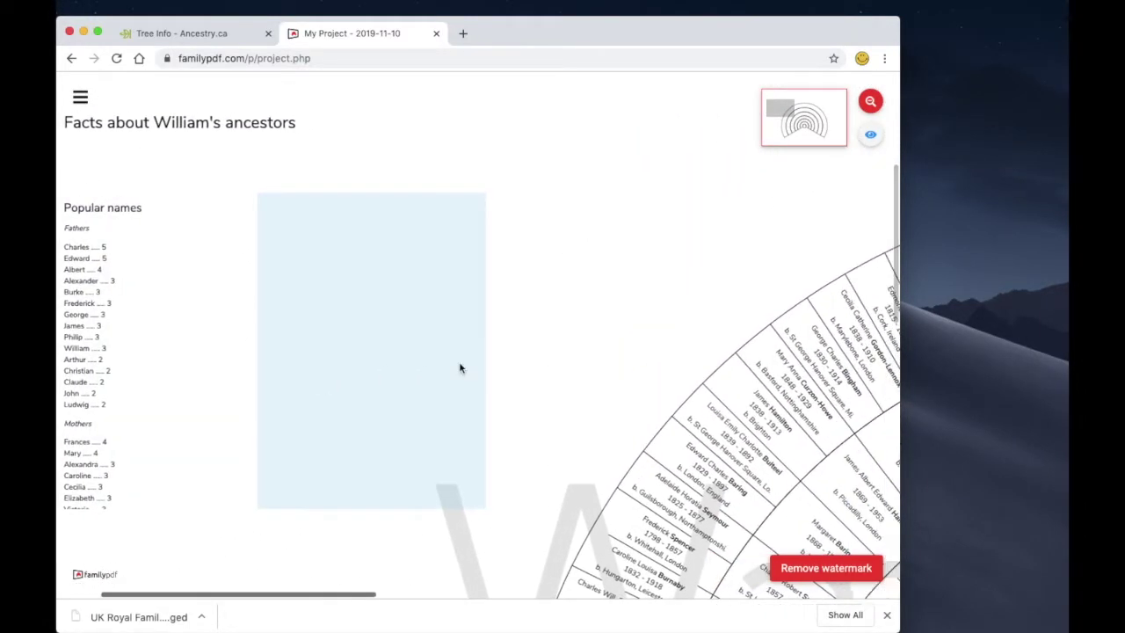
pyautogui.hscroll(15, 459, 368)
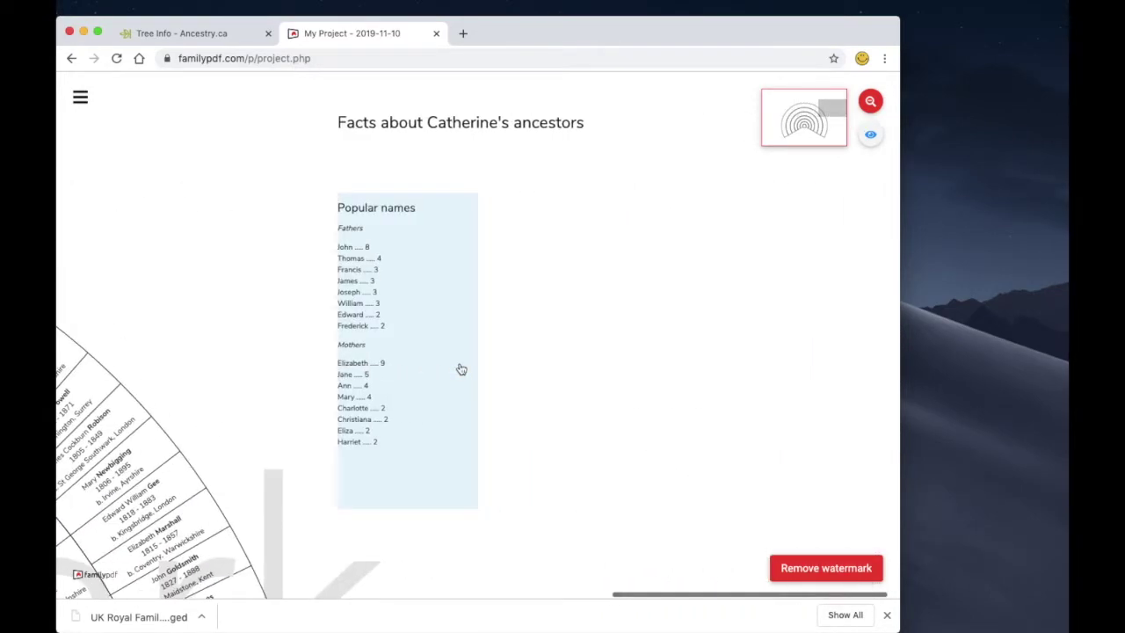
pyautogui.scroll(-8, 261, 367)
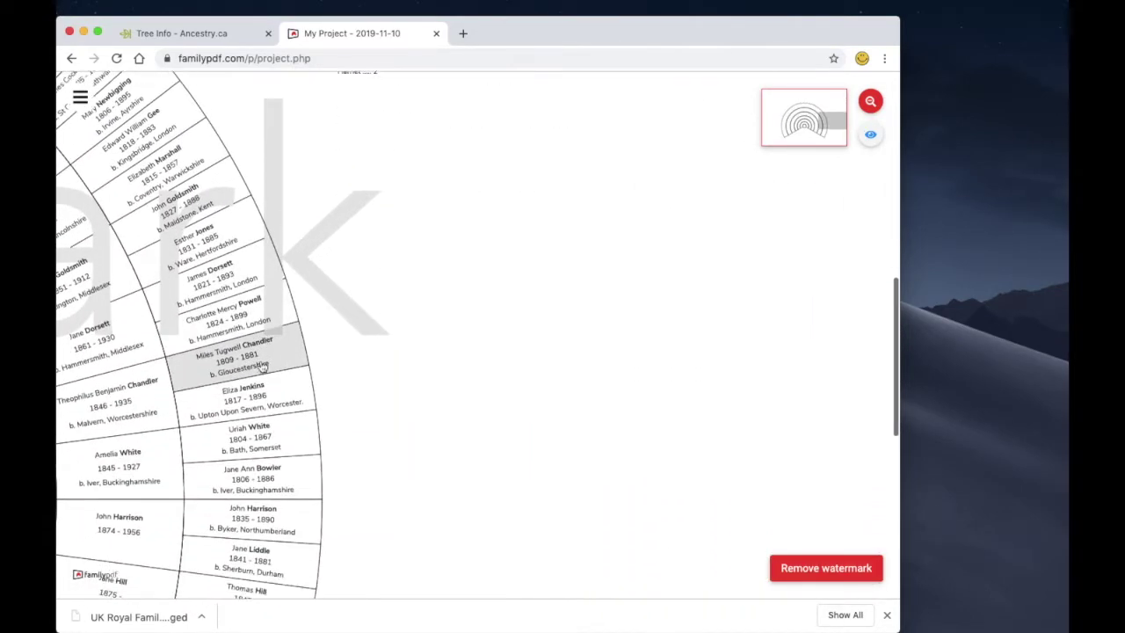
pyautogui.hscroll(-10, 260, 367)
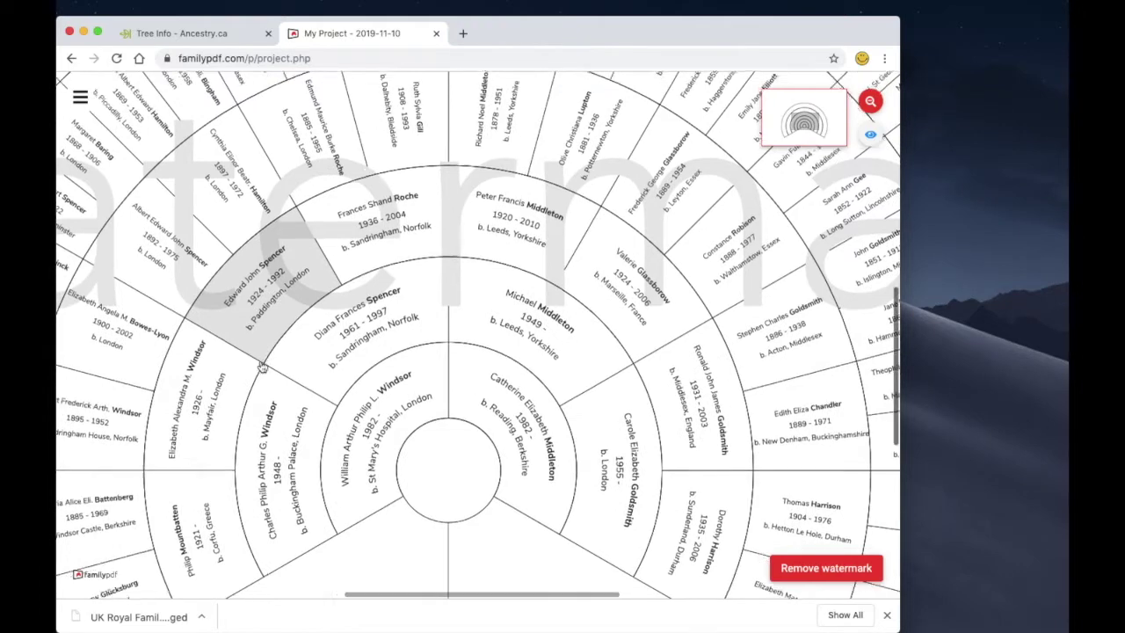